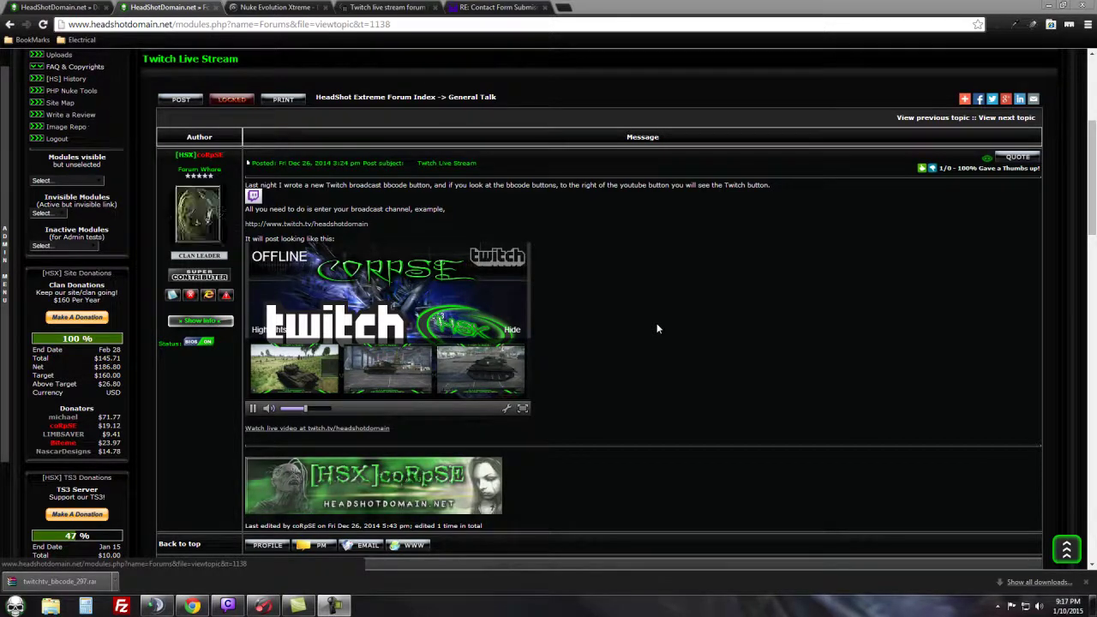
Scroll down the topic to the second post's embedded Twitch player and headshotdomain chat box
scroll(622, 330, down, 3)
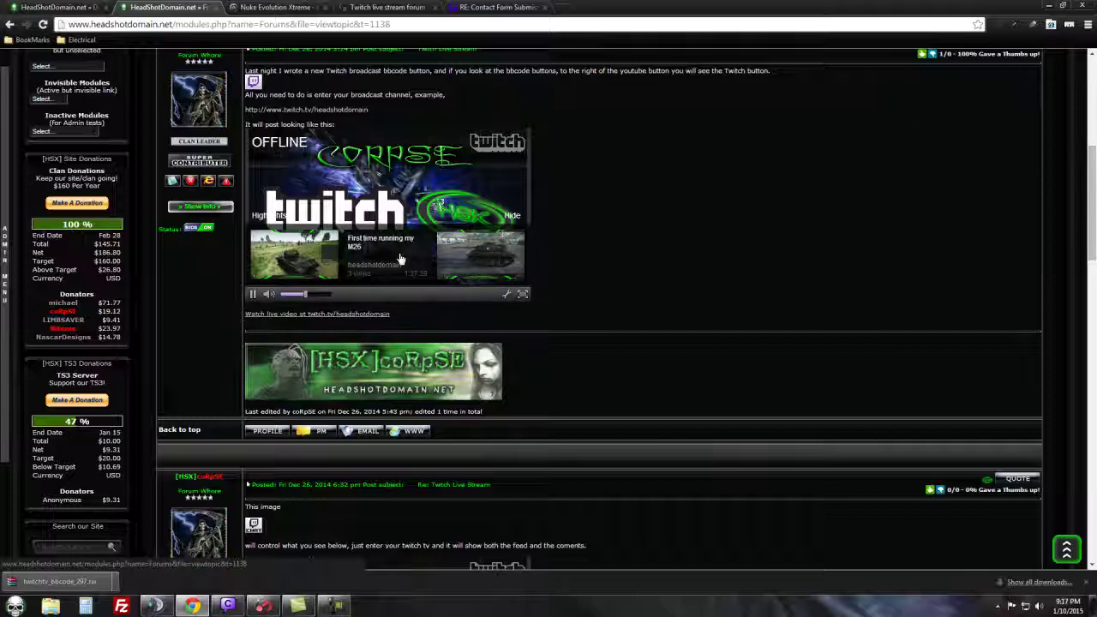
scroll(385, 257, up, 3)
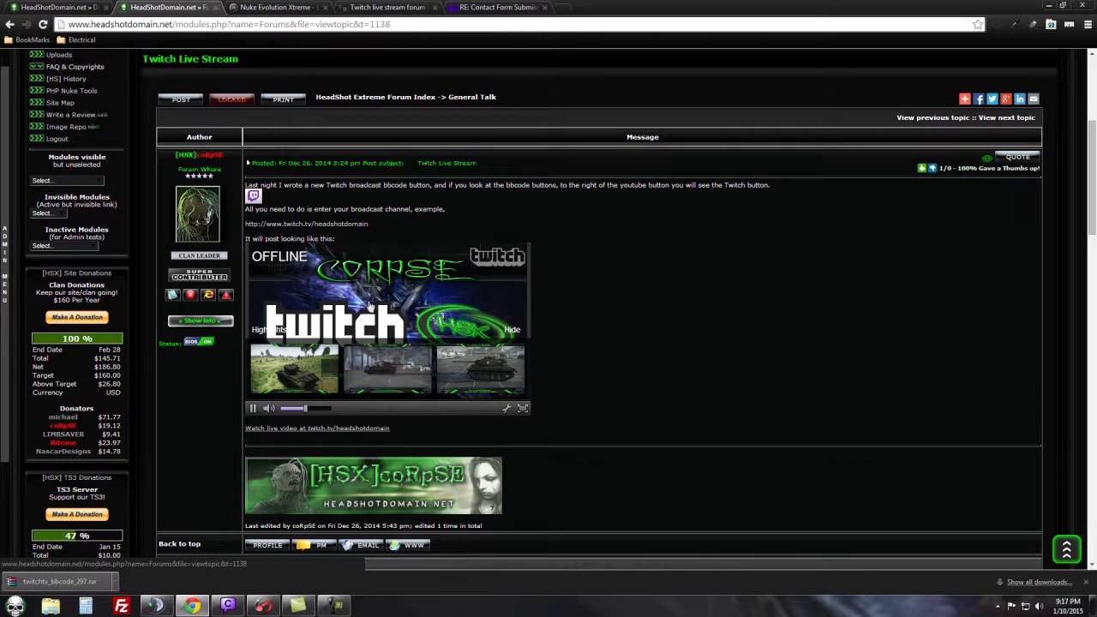
scroll(332, 312, down, 2)
scroll(333, 311, down, 1)
scroll(450, 287, down, 1)
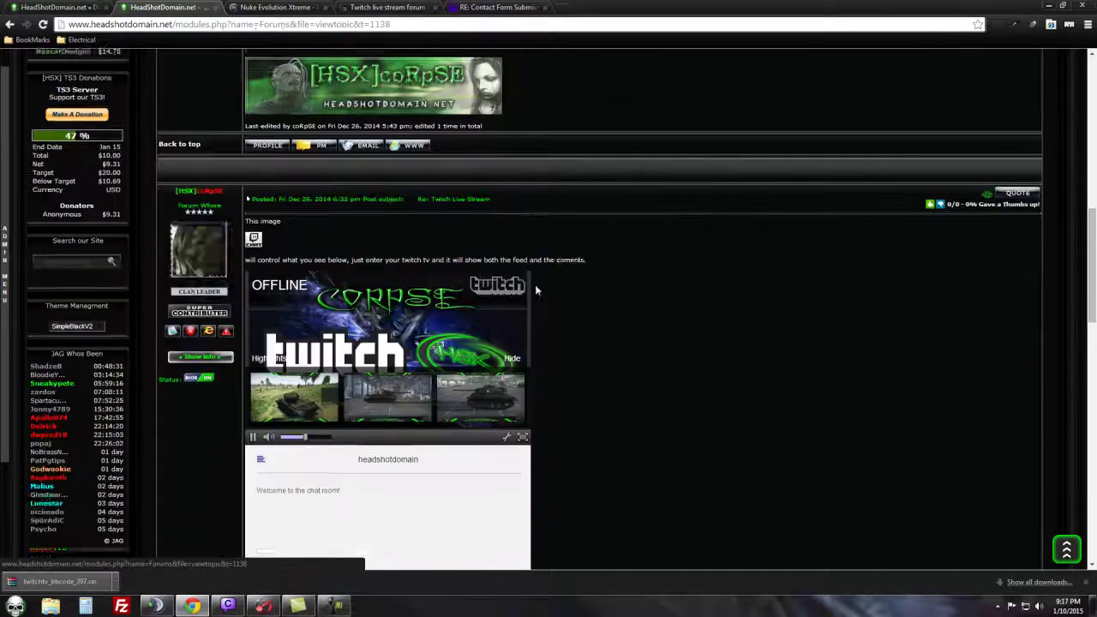
scroll(343, 223, down, 1)
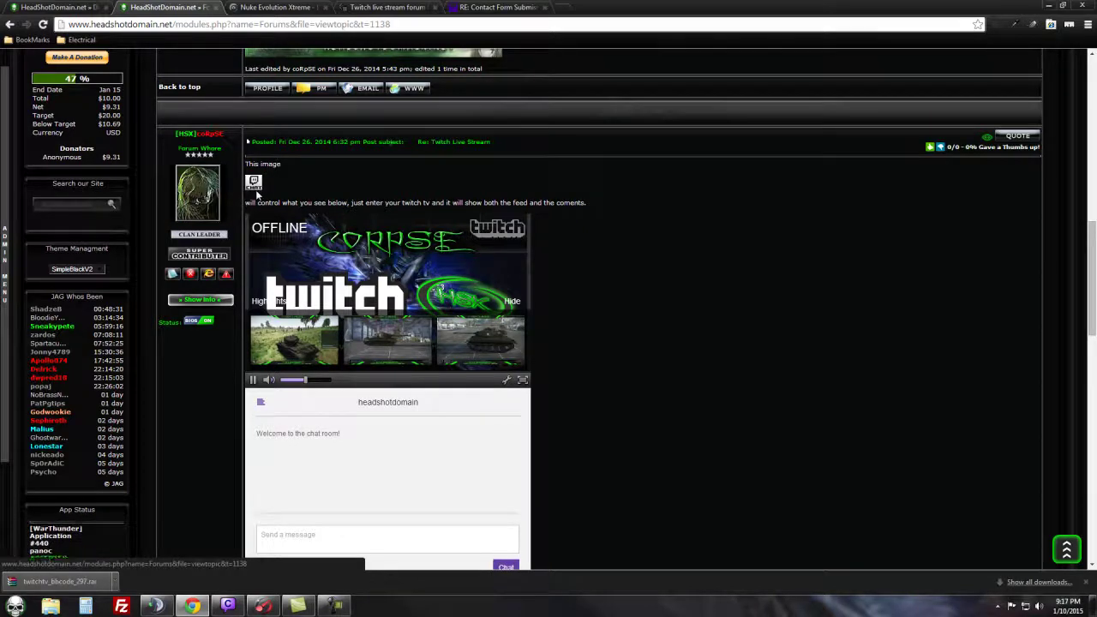
scroll(340, 188, down, 1)
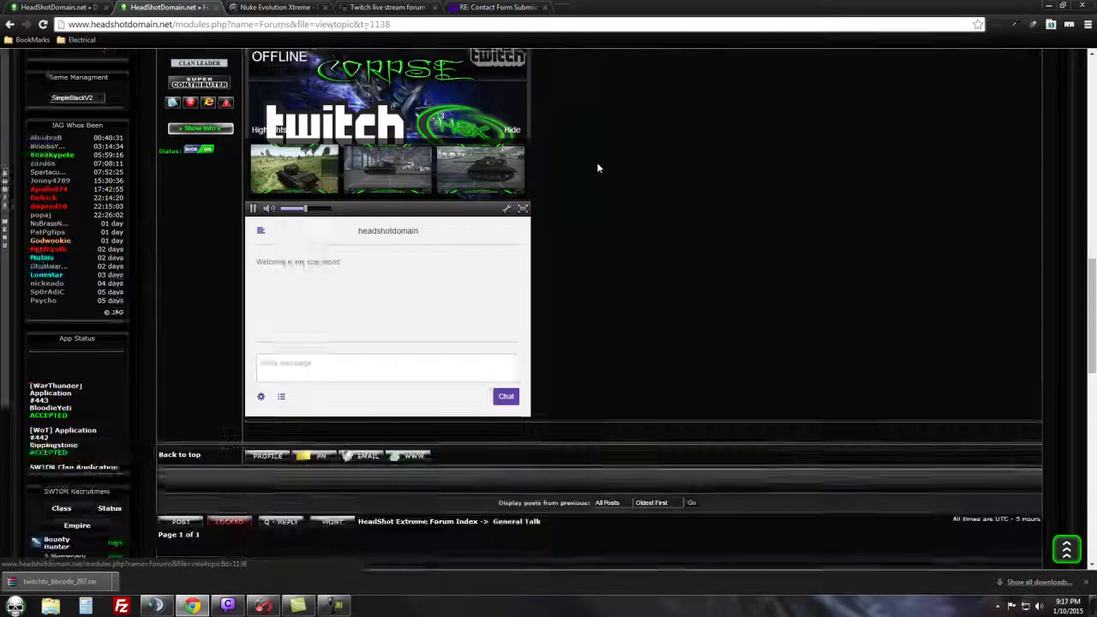
scroll(597, 162, down, 5)
scroll(624, 184, down, 1)
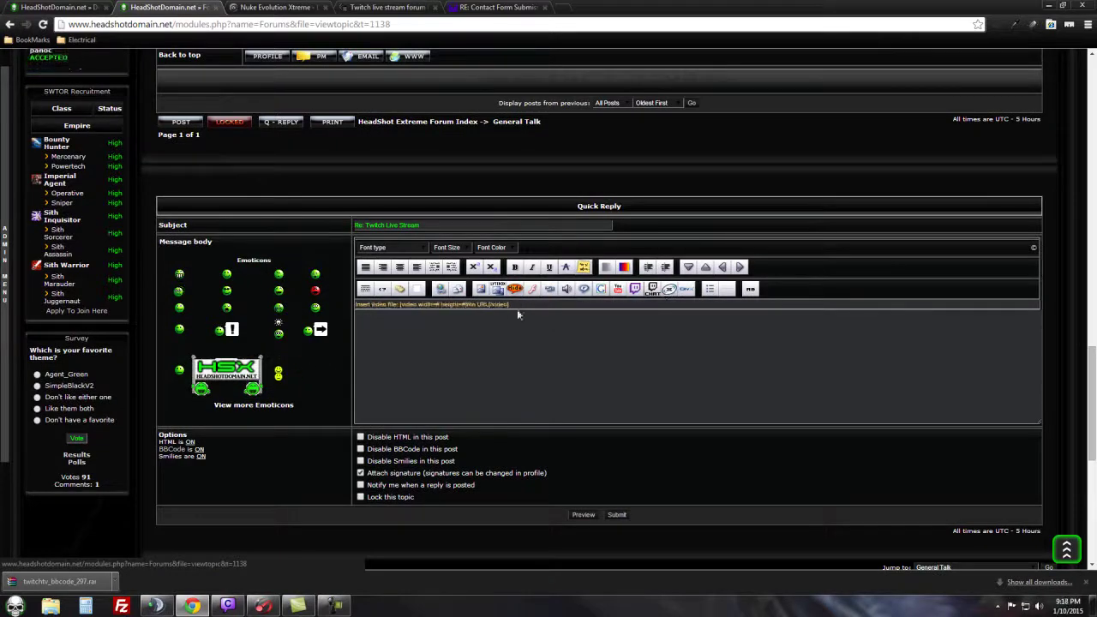
click(635, 289)
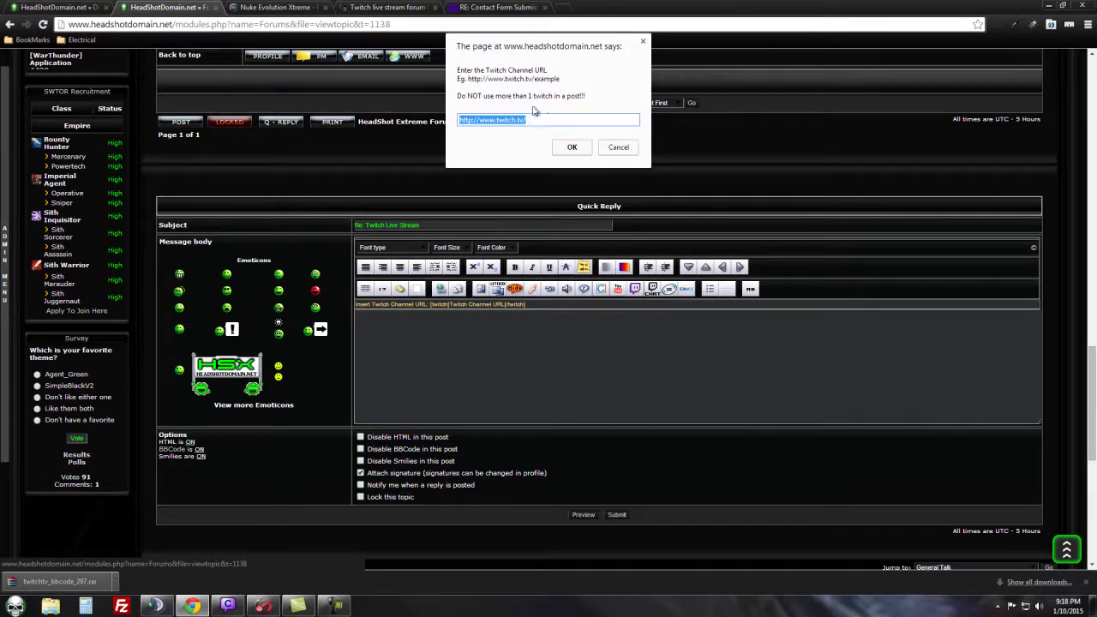
click(612, 147)
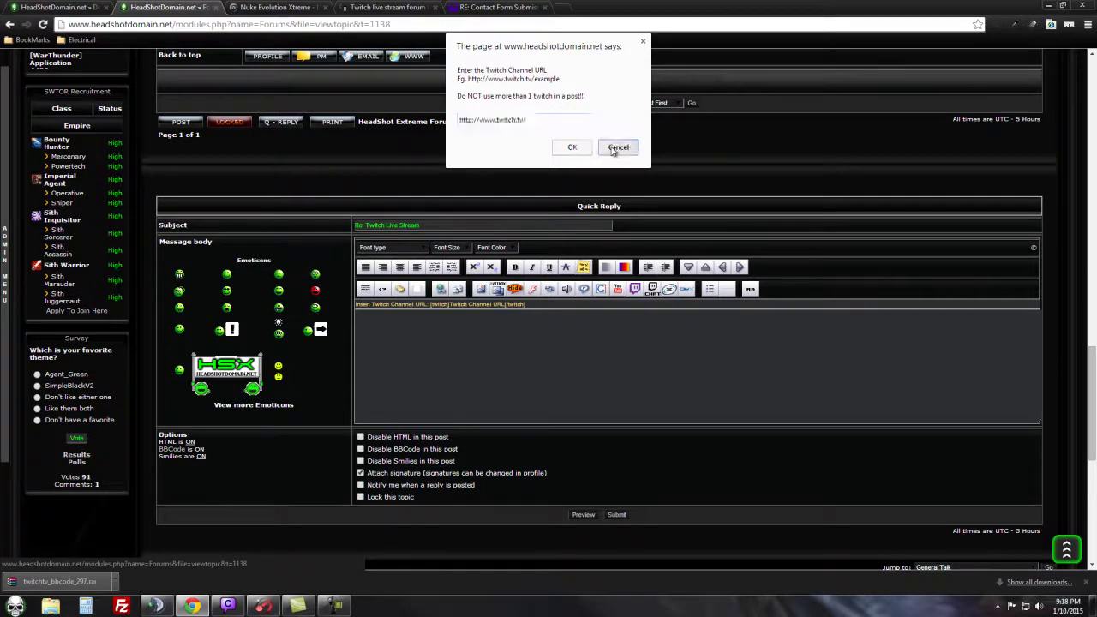
click(618, 113)
scroll(583, 246, up, 5)
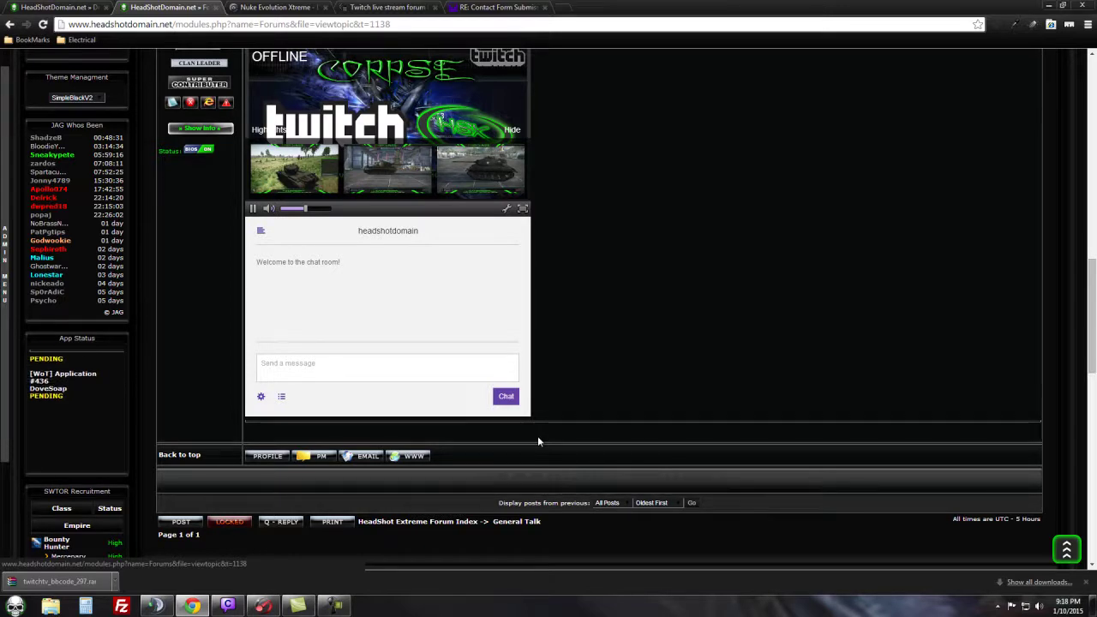
Insert a twitchchat tag for twitch.tv/headshotdomain into the quick reply and open a new browser tab
scroll(549, 441, down, 5)
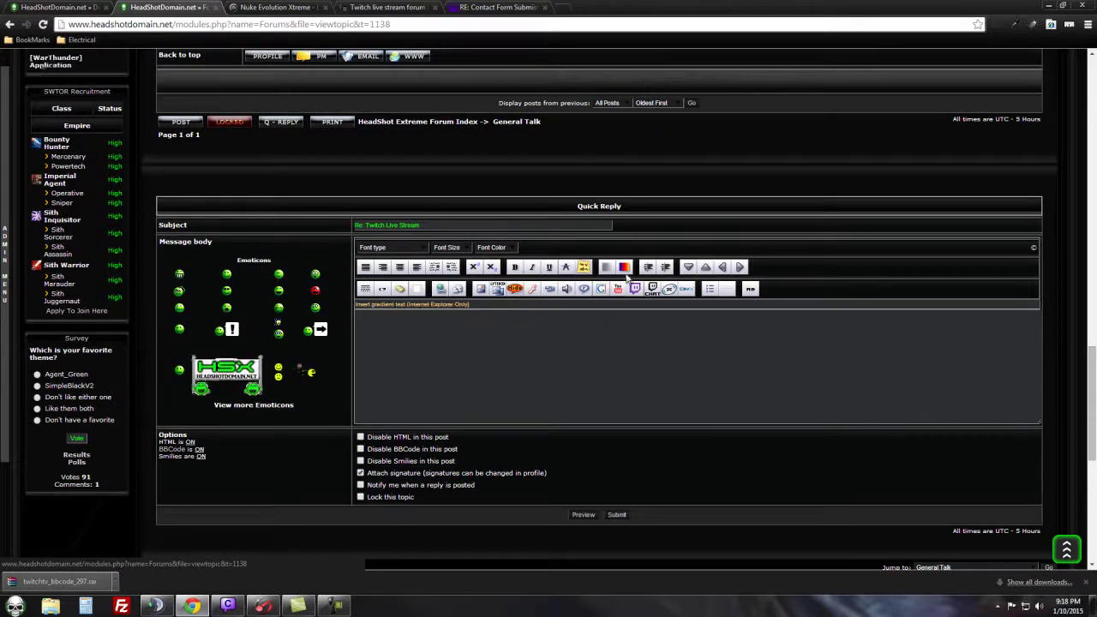
scroll(570, 263, up, 3)
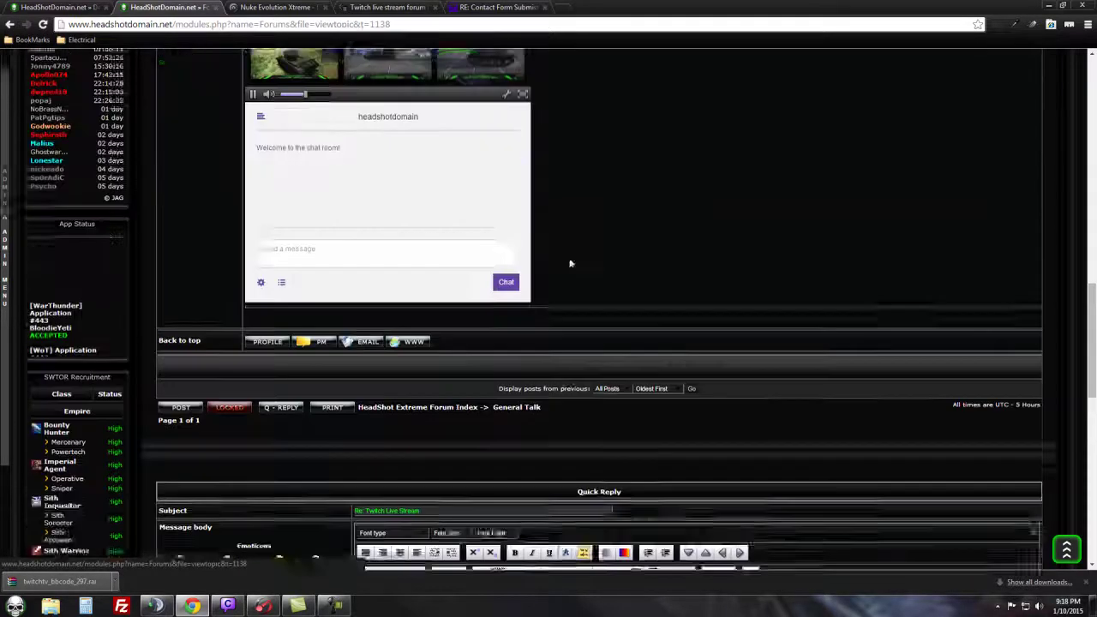
scroll(677, 289, down, 2)
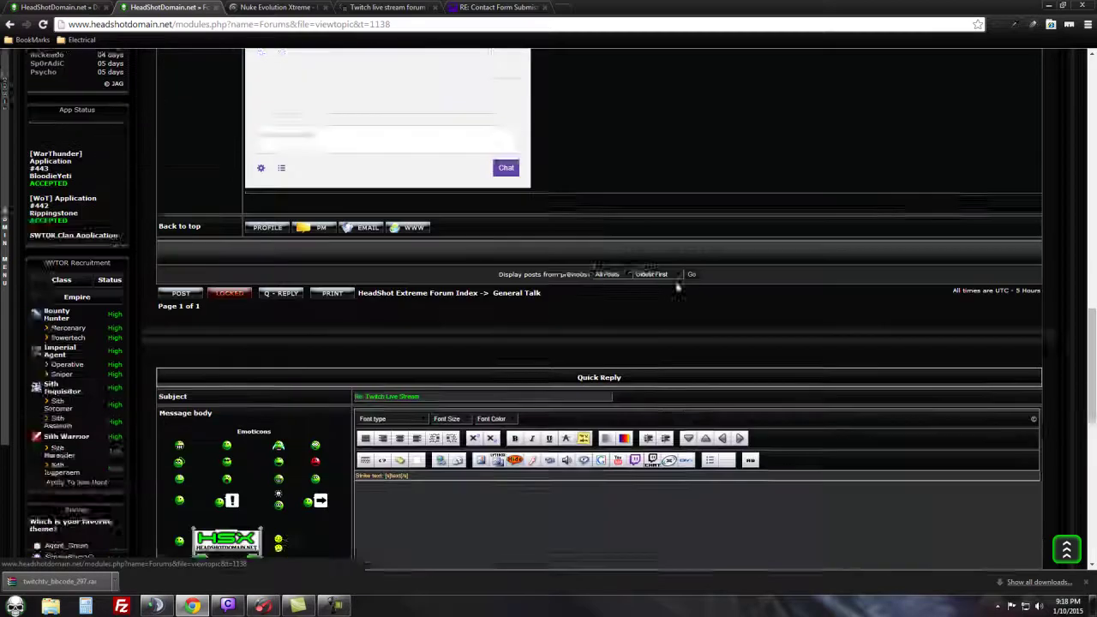
scroll(677, 289, down, 2)
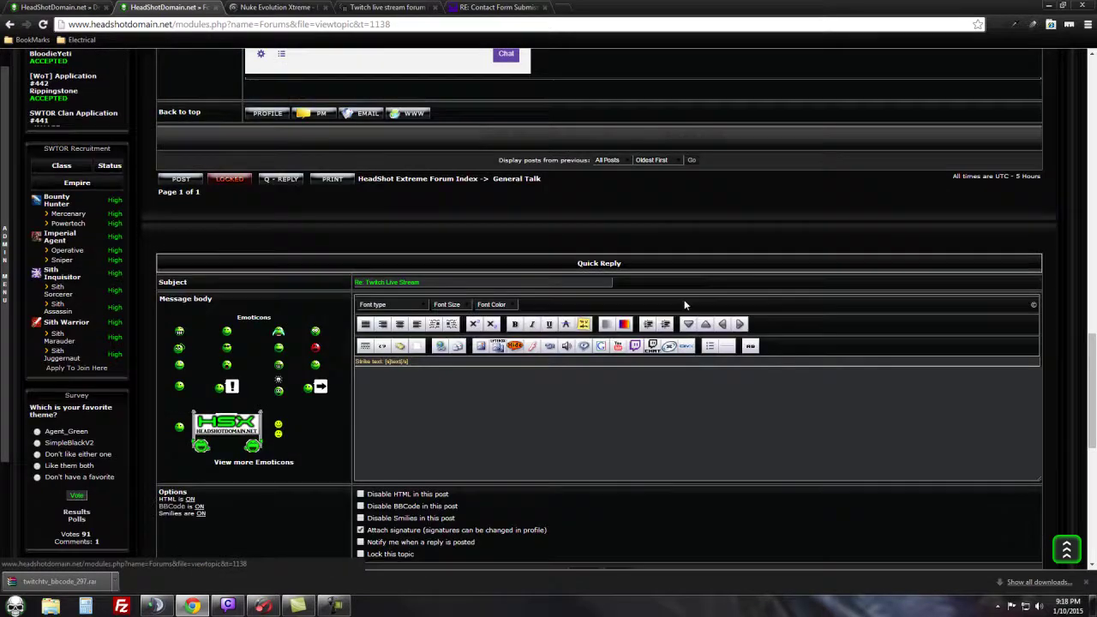
click(653, 346)
text(http://www.twitch.tv/headshotdomain)
click(556, 122)
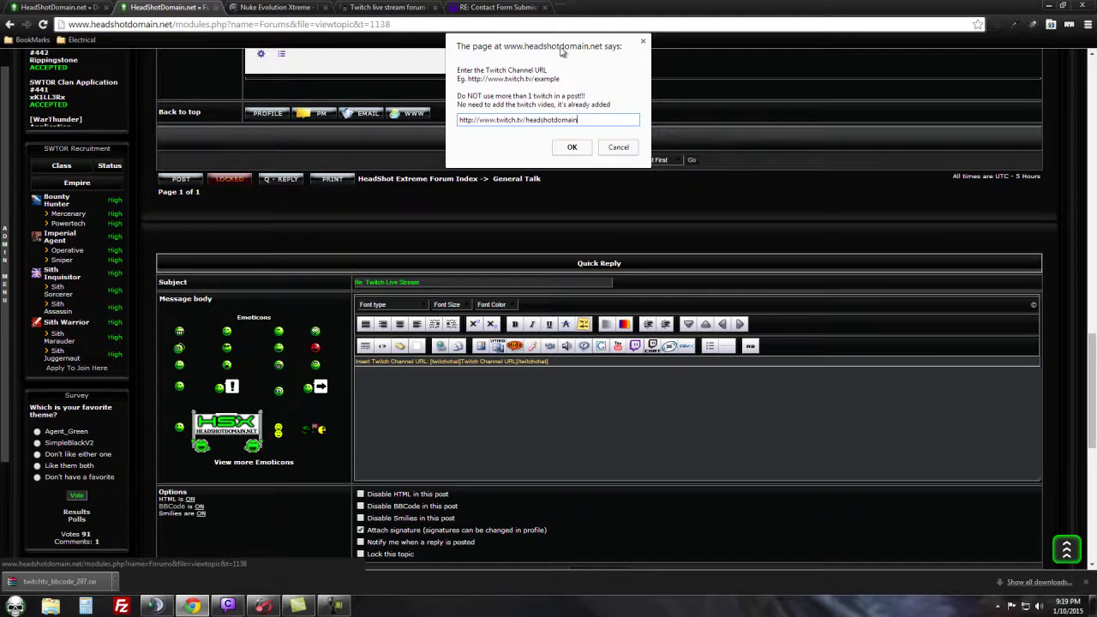
click(570, 148)
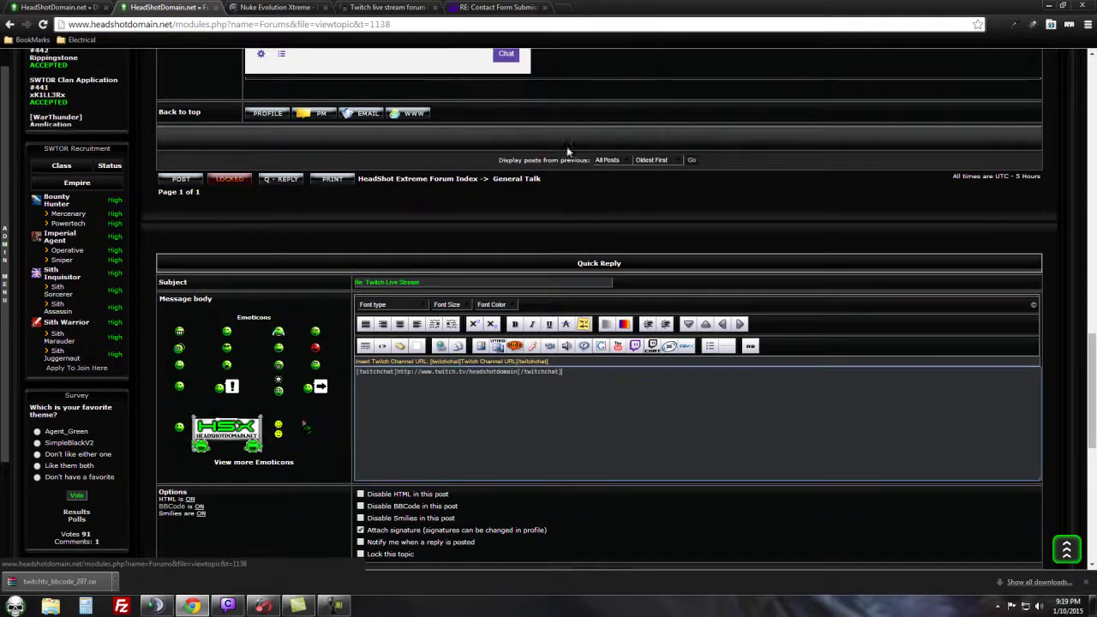
click(562, 9)
Load the headshotdomain Twitch channel page in the new tab
text(twitch.tv)
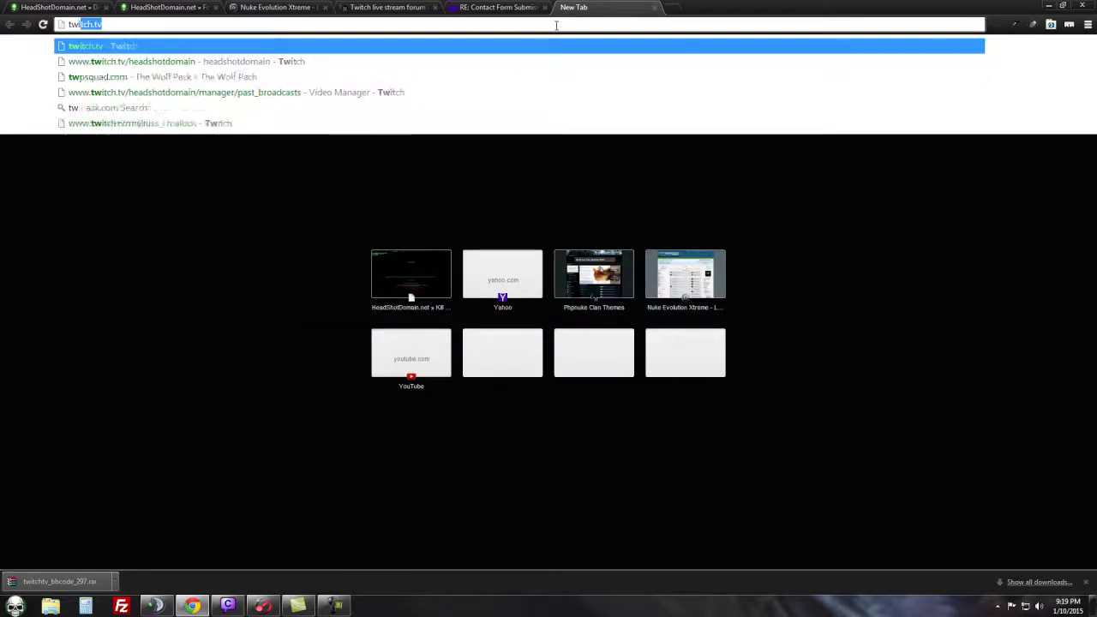
key(Down)
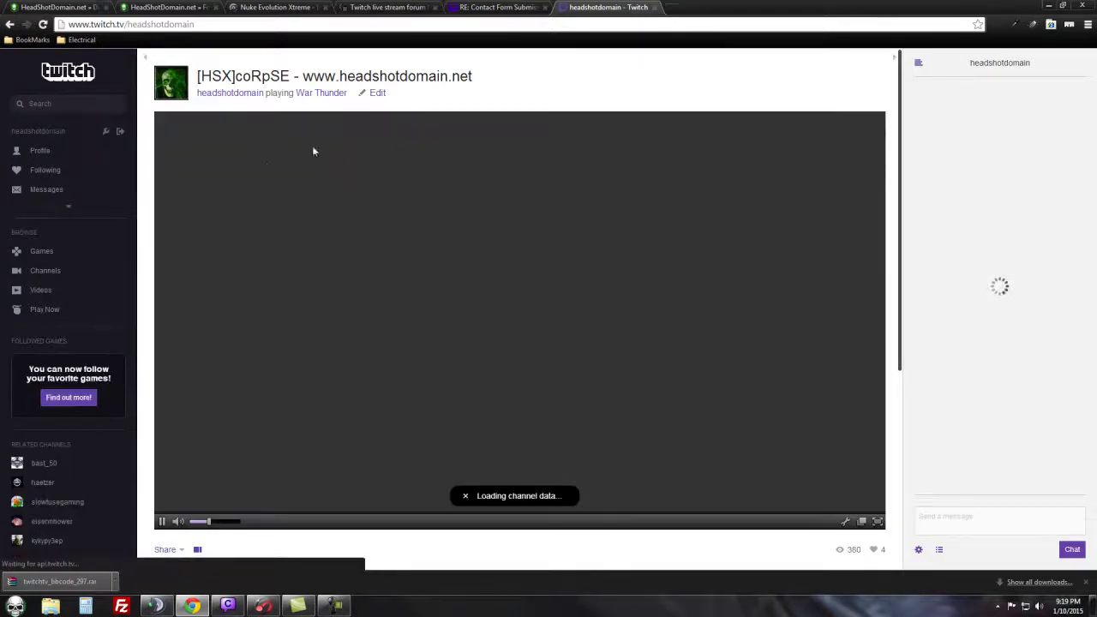
scroll(265, 176, down, 1)
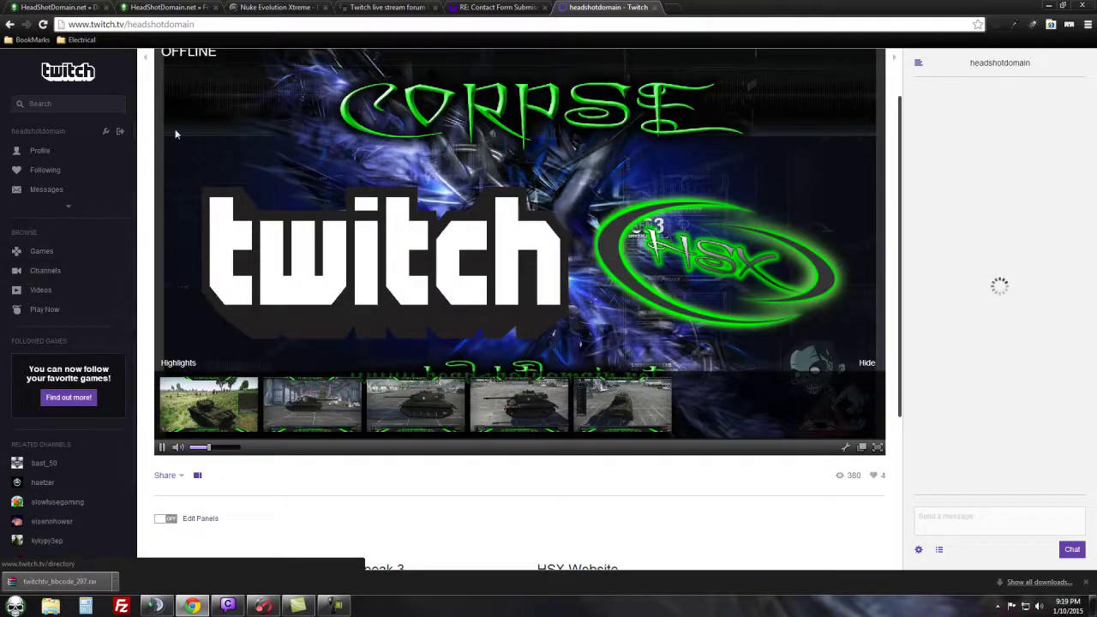
scroll(132, 206, down, 2)
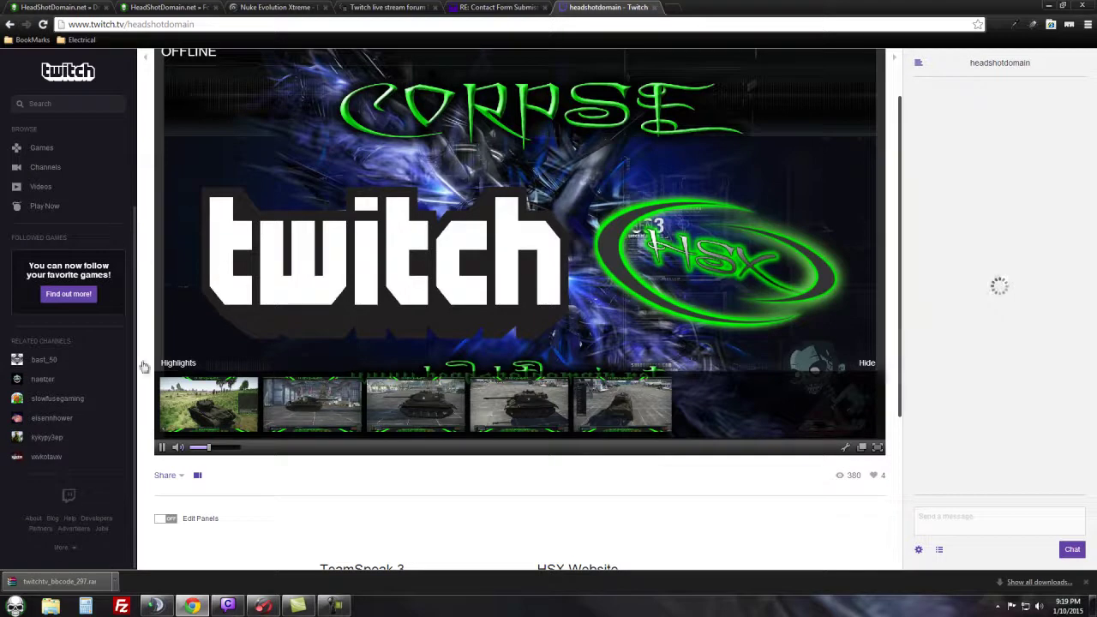
scroll(146, 421, down, 2)
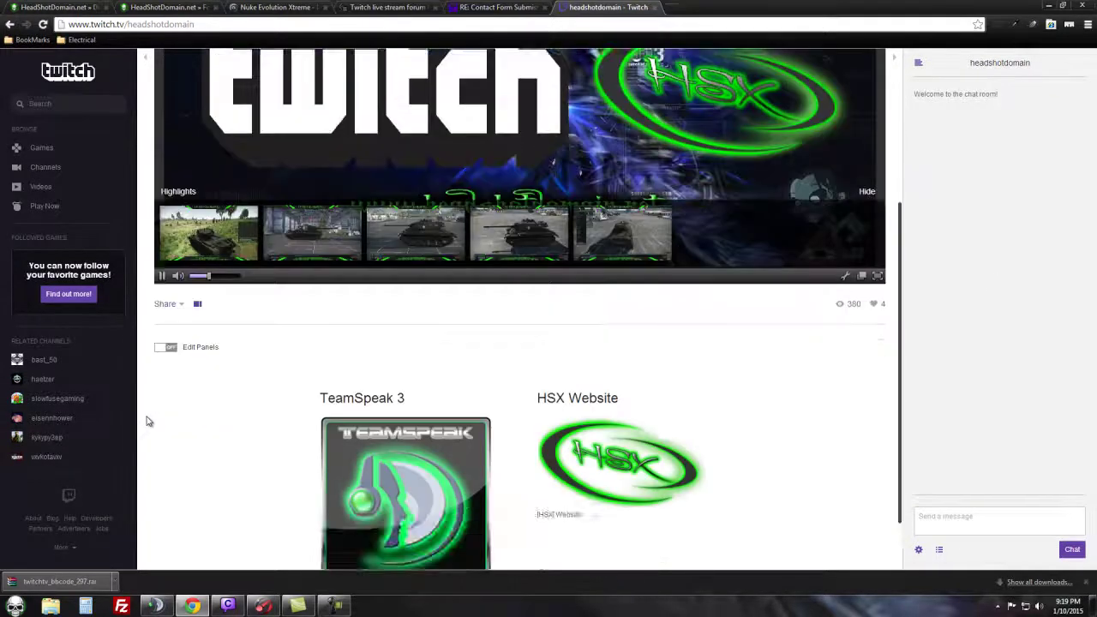
scroll(148, 419, up, 1)
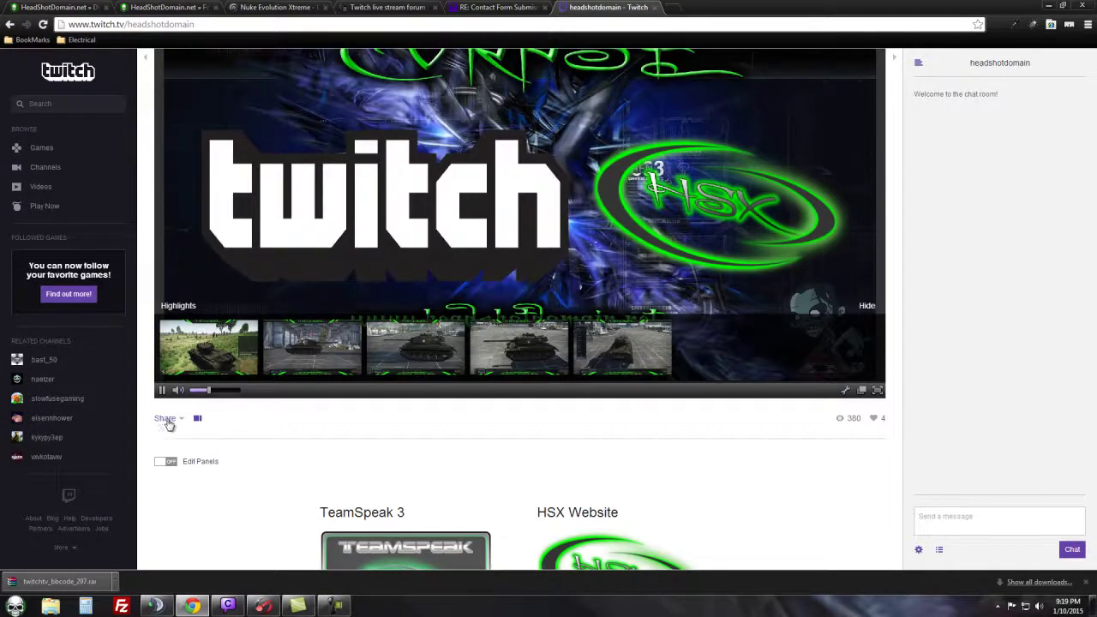
Copy the channel link from the Share options and return to the forum tab
click(168, 418)
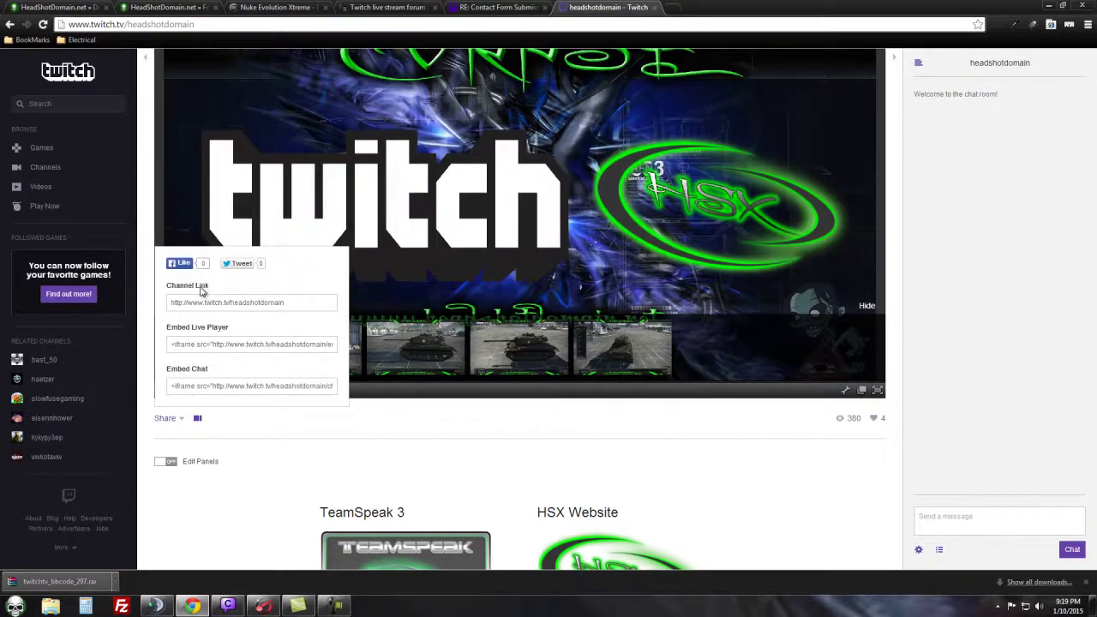
click(223, 306)
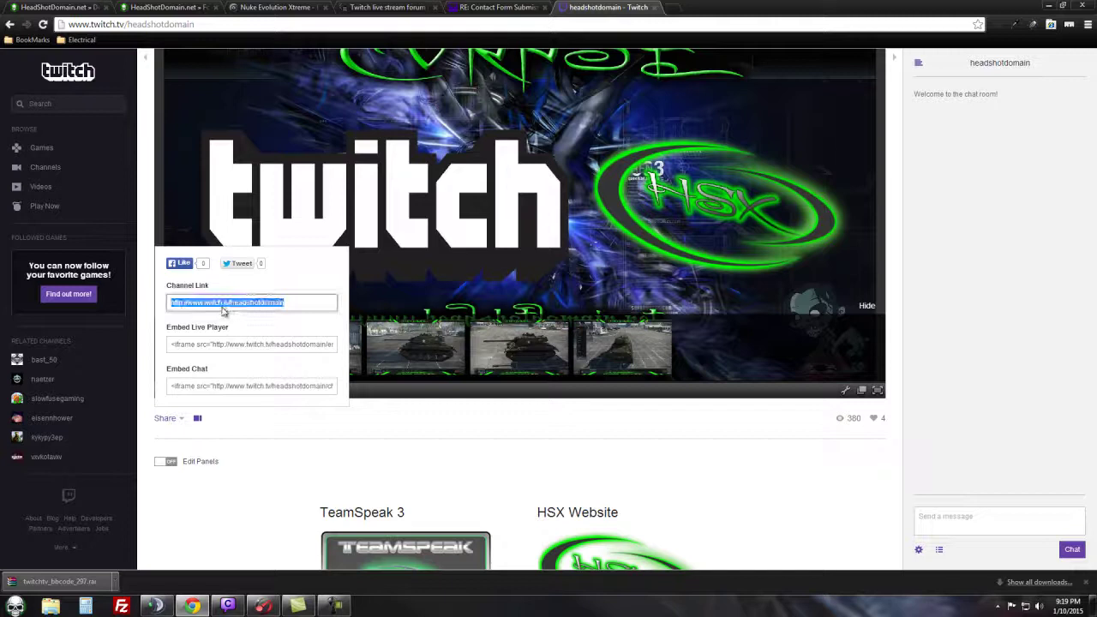
right_click(229, 307)
click(251, 358)
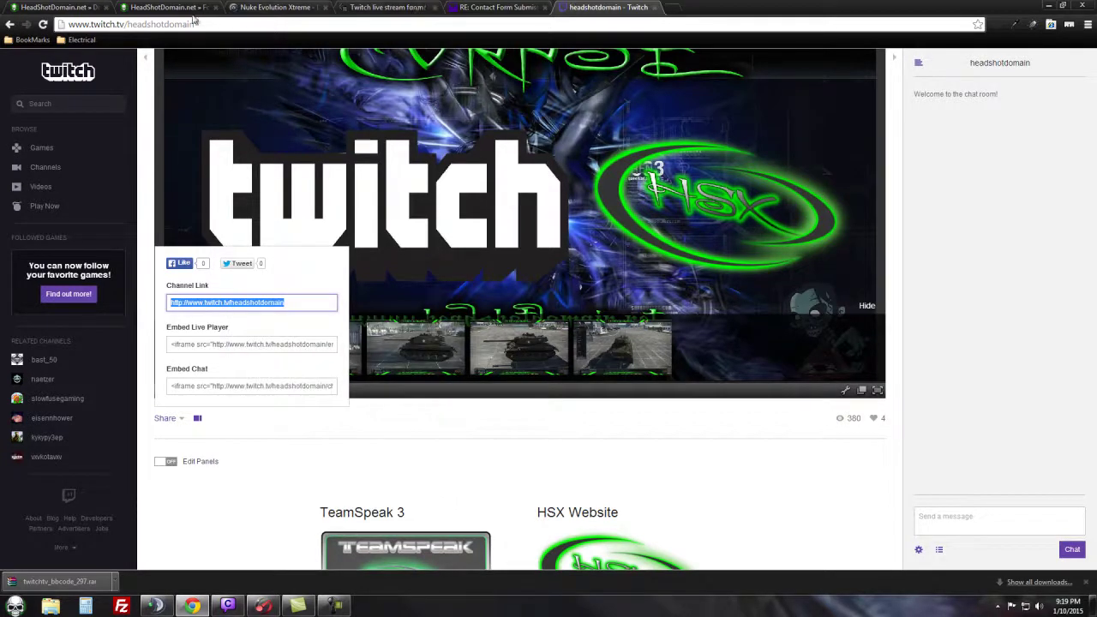
click(165, 9)
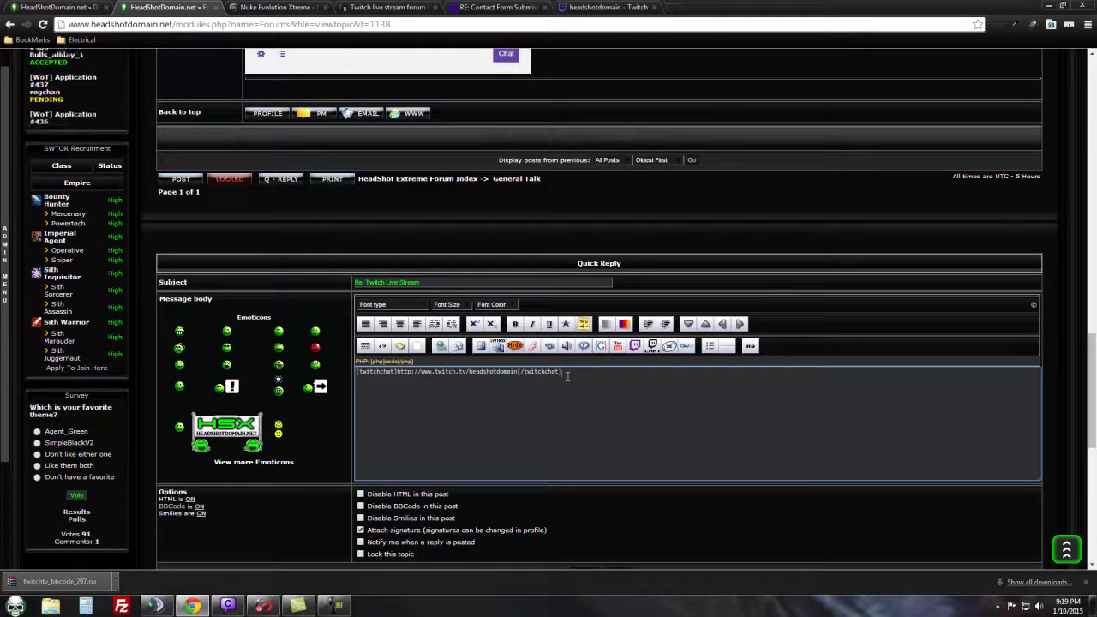
key(Return)
key(Return)
key(ctrl+v)
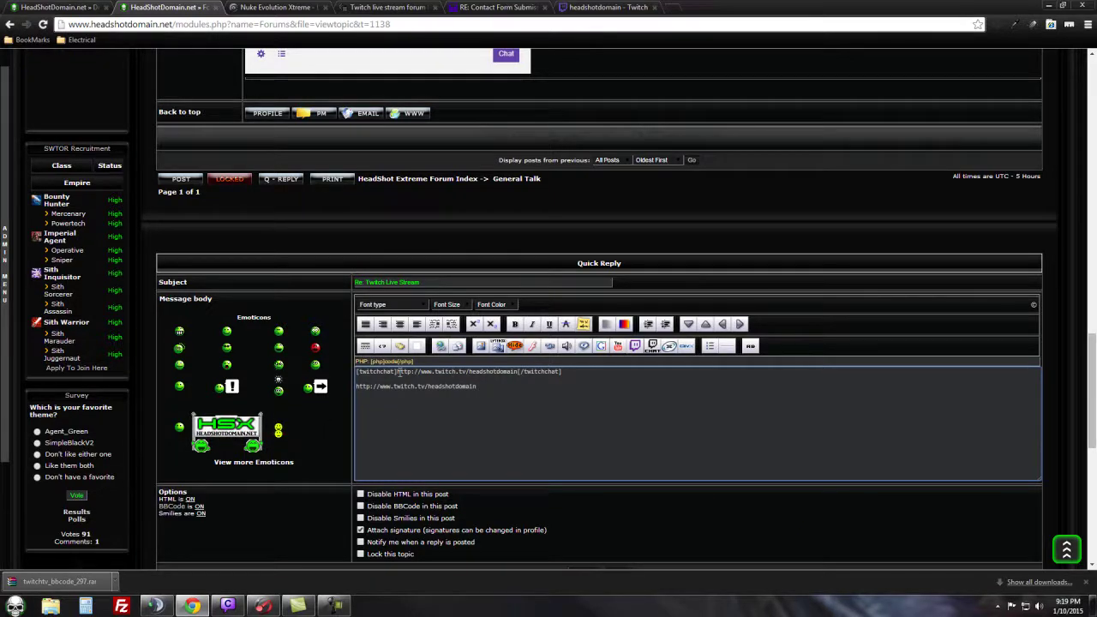
drag(397, 371, 519, 371)
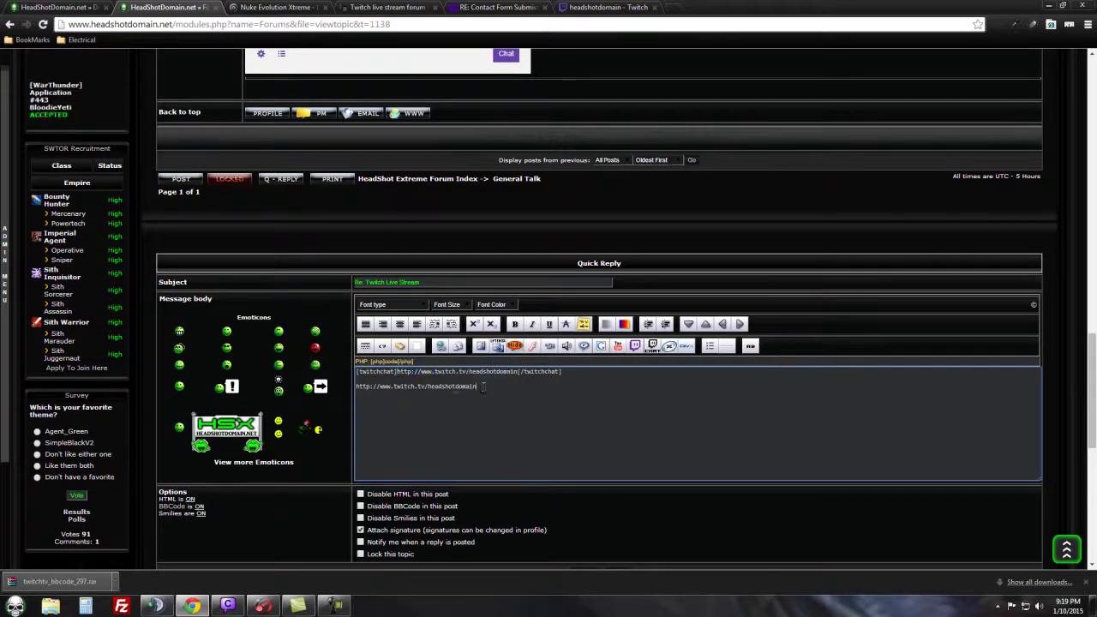
drag(478, 387, 344, 386)
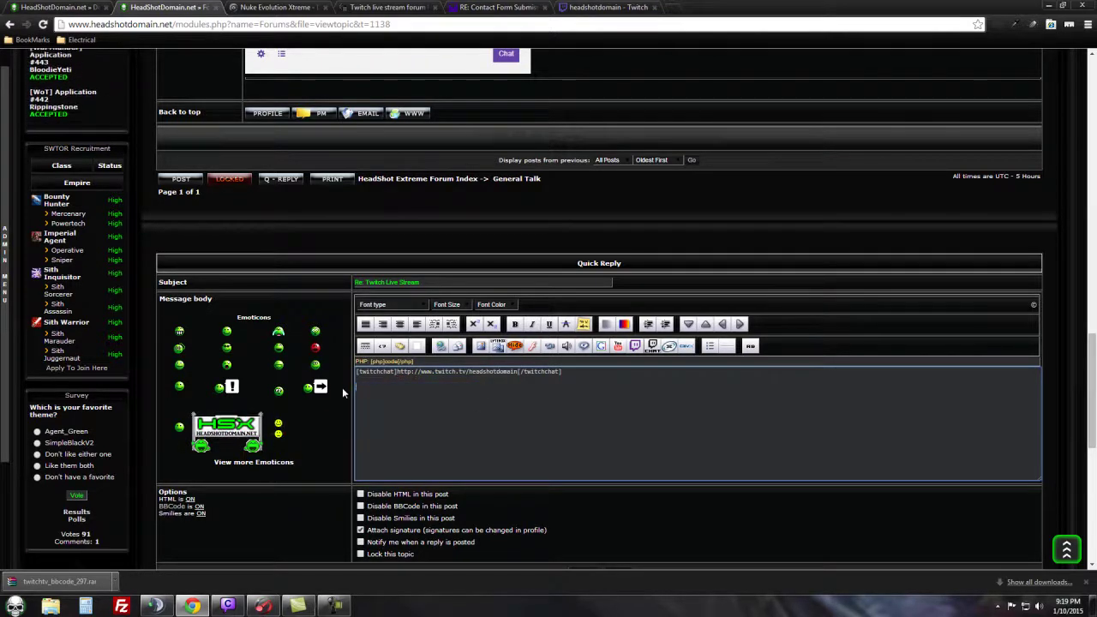
key(BackSpace)
scroll(457, 279, up, 5)
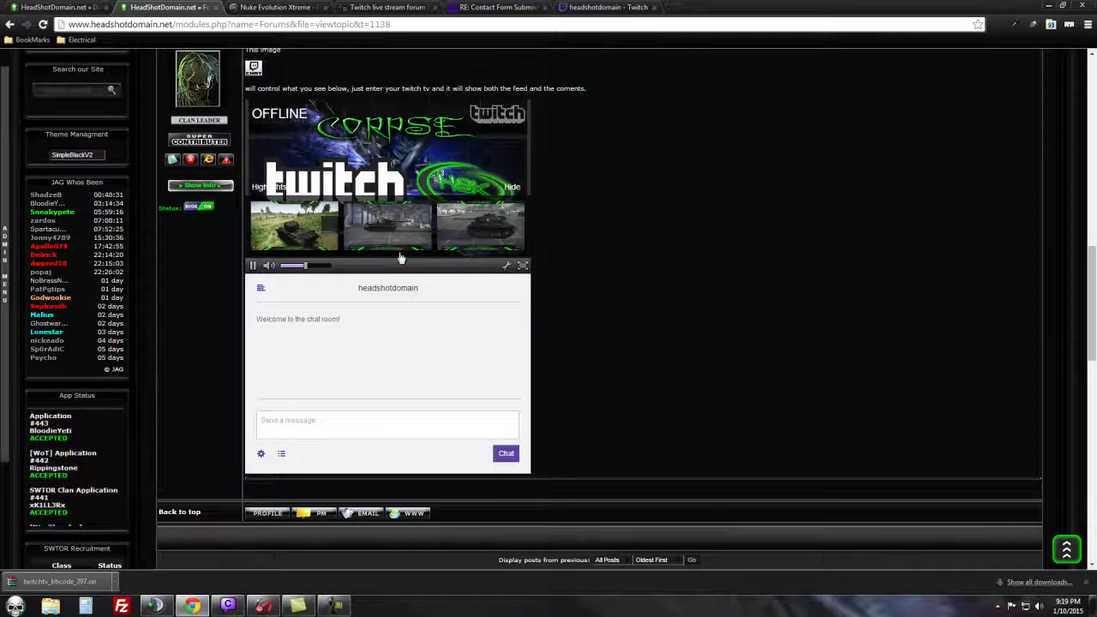
scroll(656, 275, down, 7)
Preview the reply and scroll through the offline headshotdomain player and its chat room
click(583, 401)
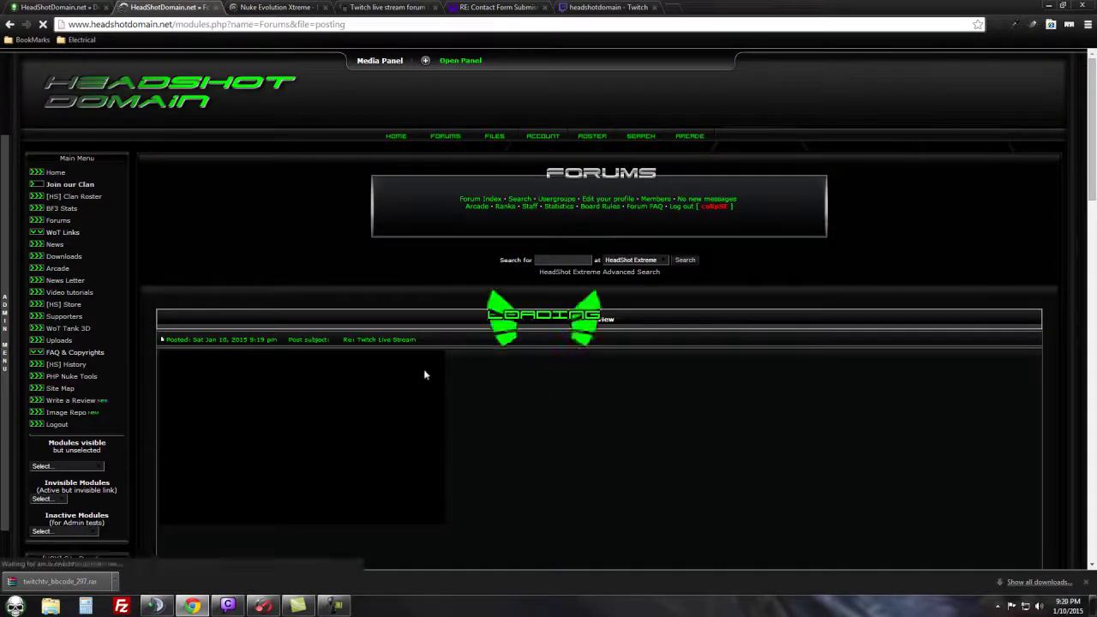
scroll(579, 366, down, 1)
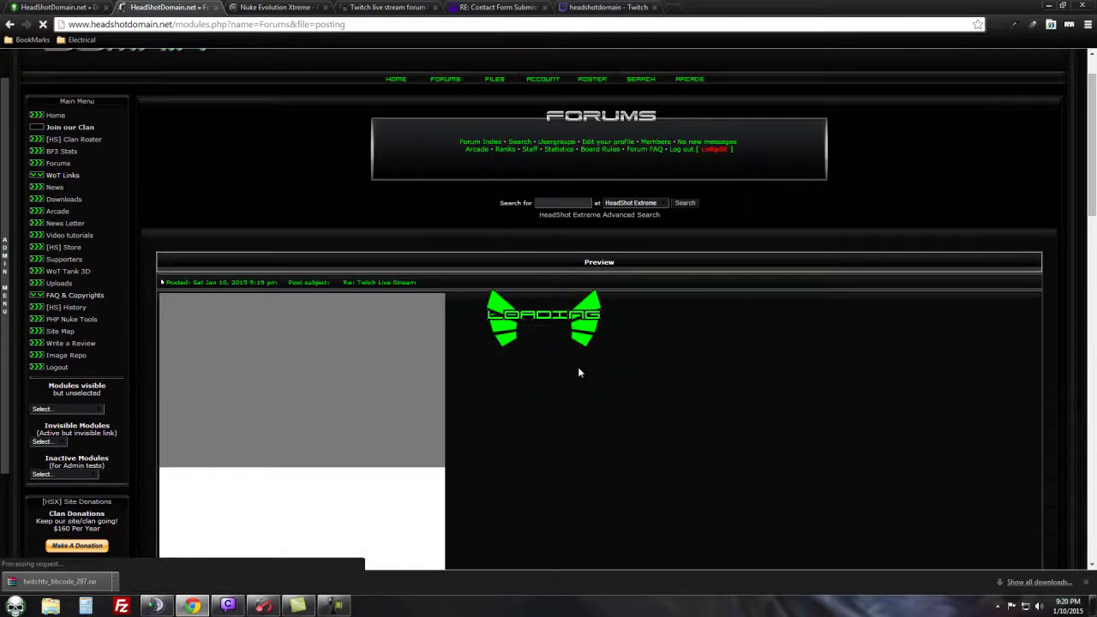
scroll(579, 370, down, 1)
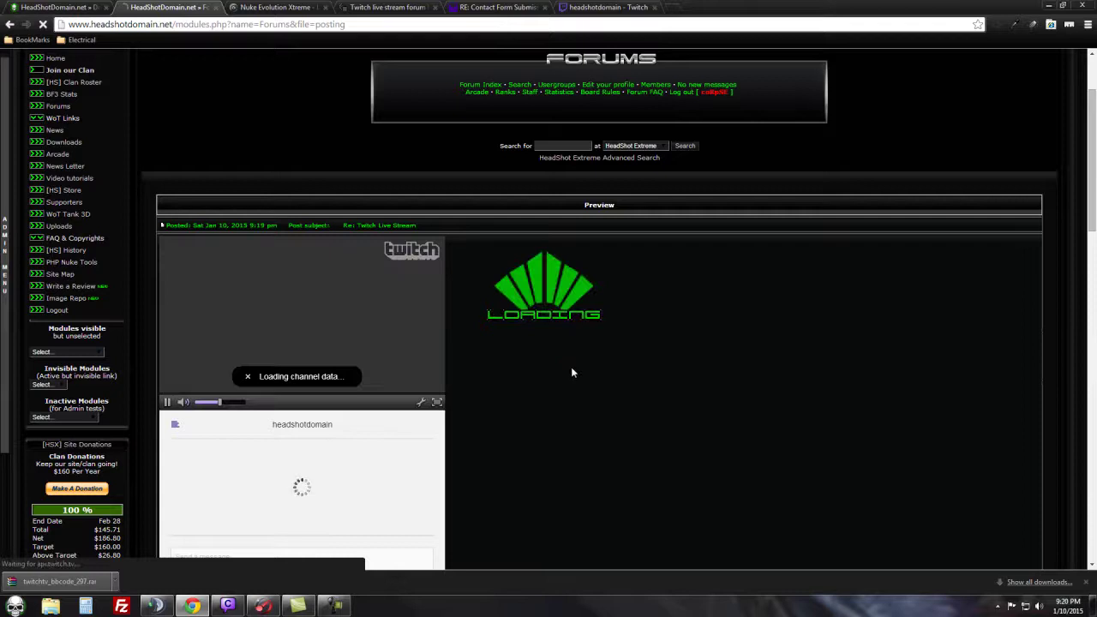
scroll(569, 377, down, 3)
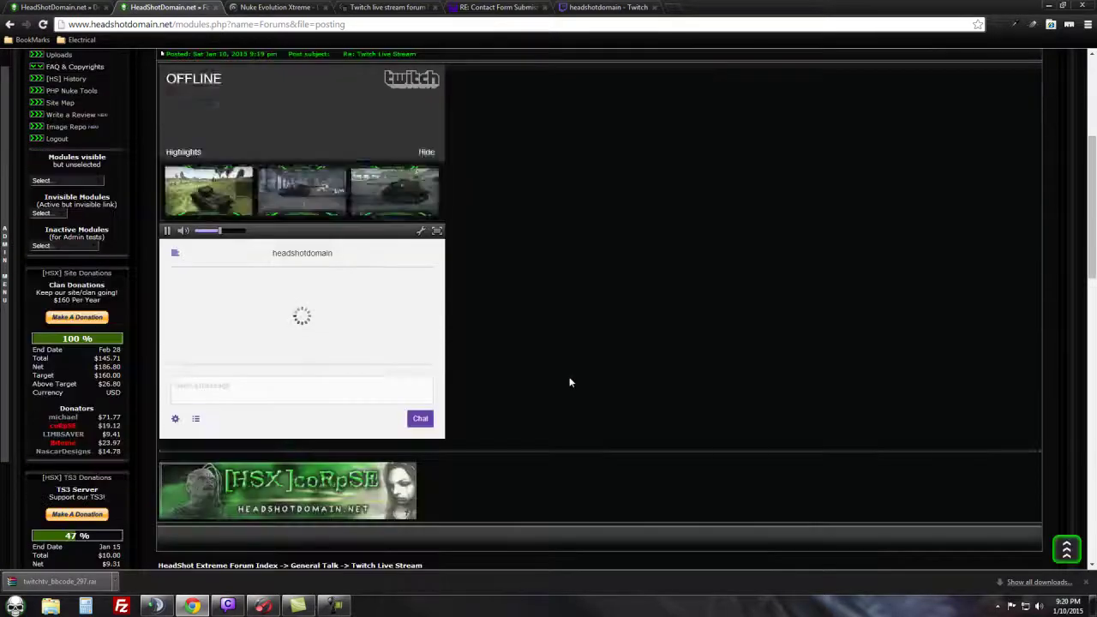
scroll(498, 292, down, 2)
scroll(497, 300, up, 3)
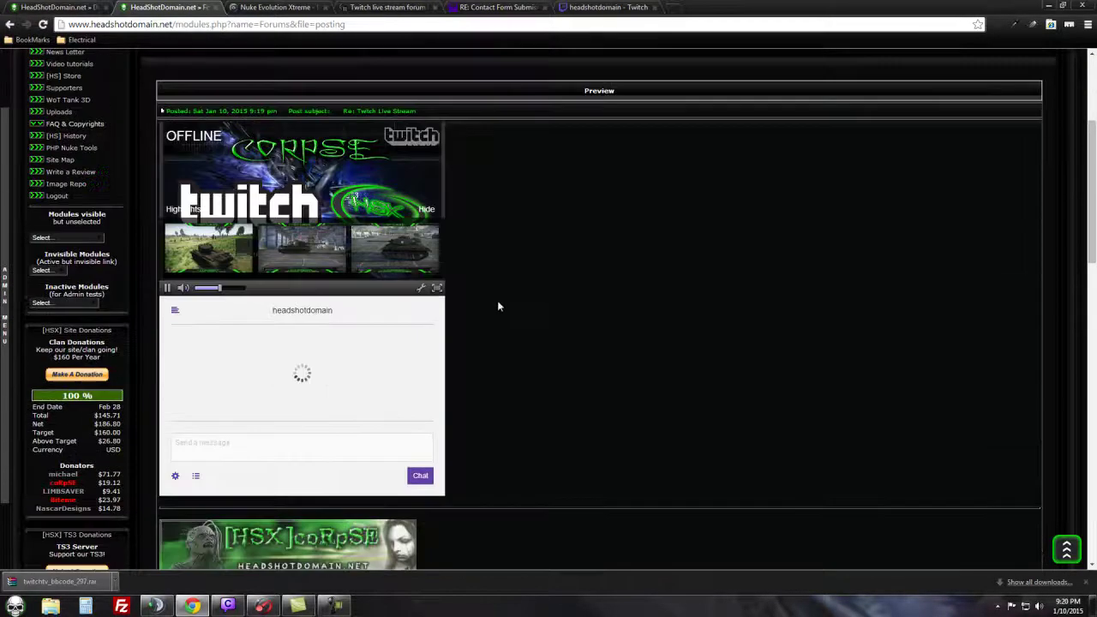
scroll(373, 335, down, 3)
scroll(373, 335, down, 3)
scroll(472, 334, down, 4)
scroll(610, 344, down, 1)
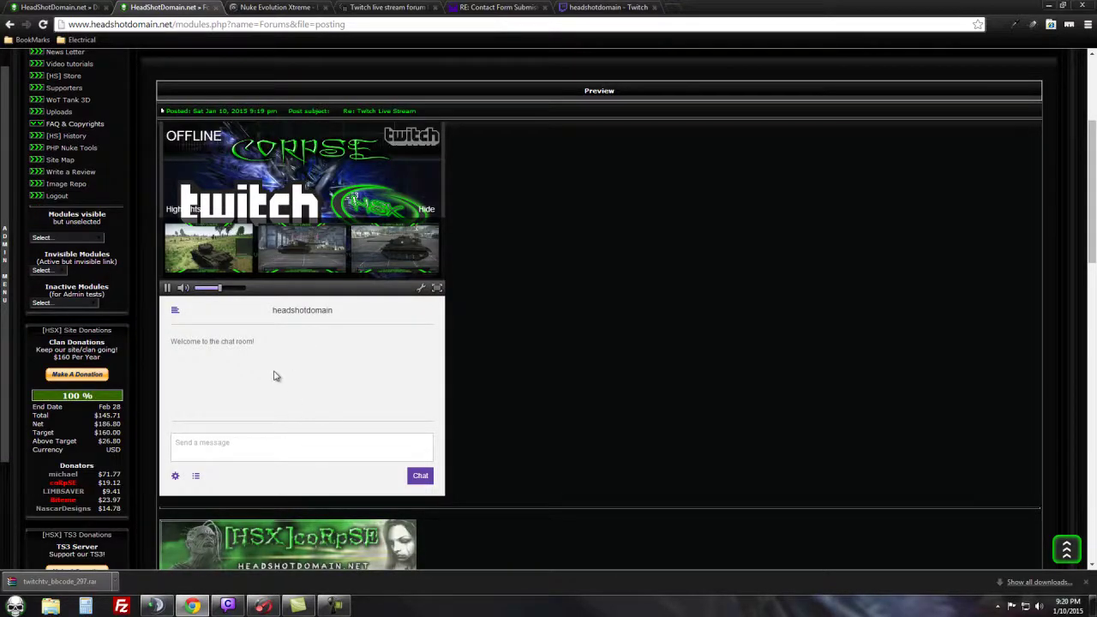
scroll(446, 283, up, 3)
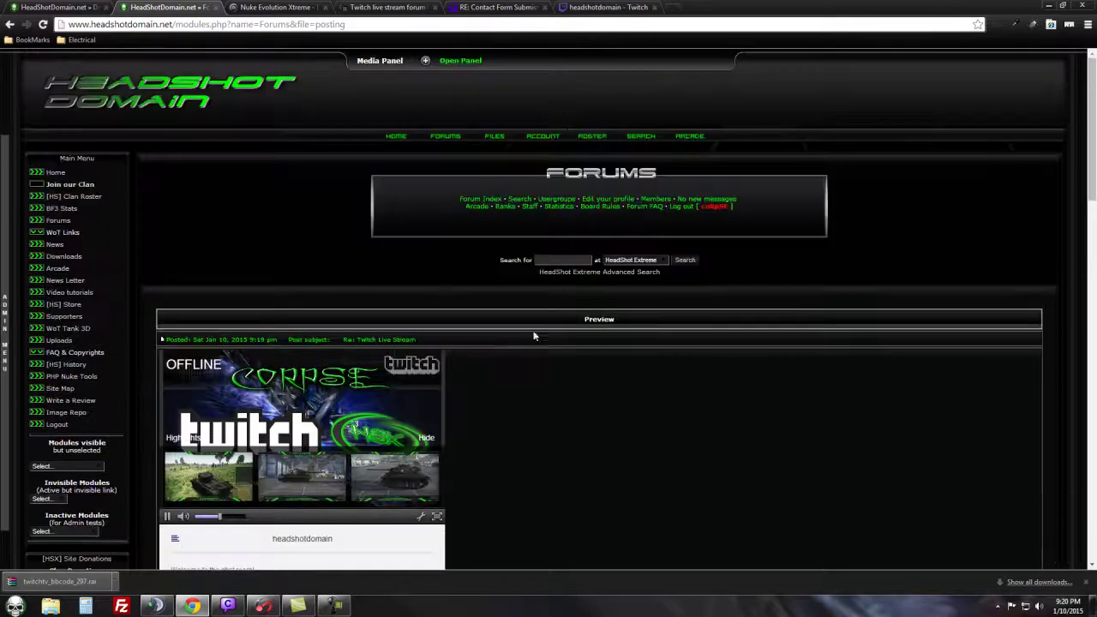
Back in the topic, append a plain twitch tag for twitch.tv/headshotdomain after the chat tag
click(9, 24)
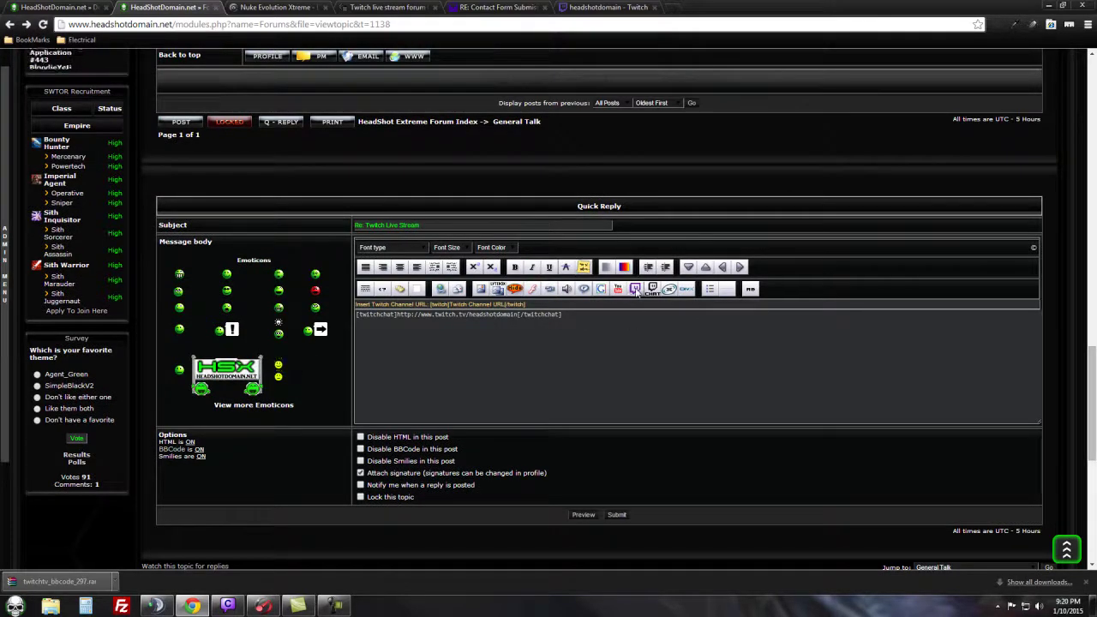
click(636, 289)
click(546, 119)
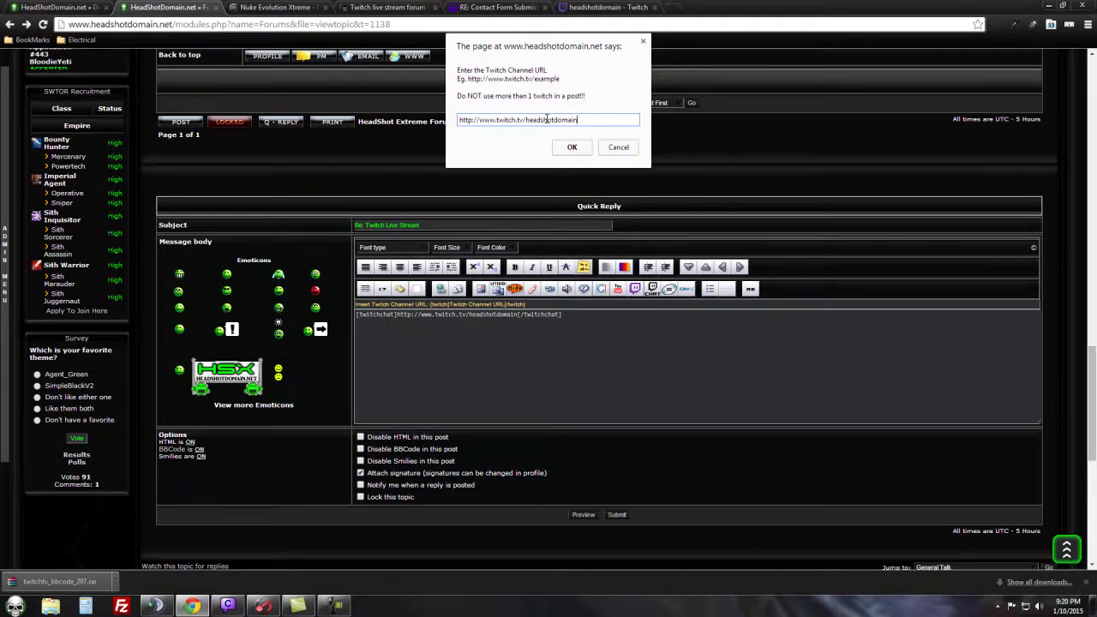
click(581, 150)
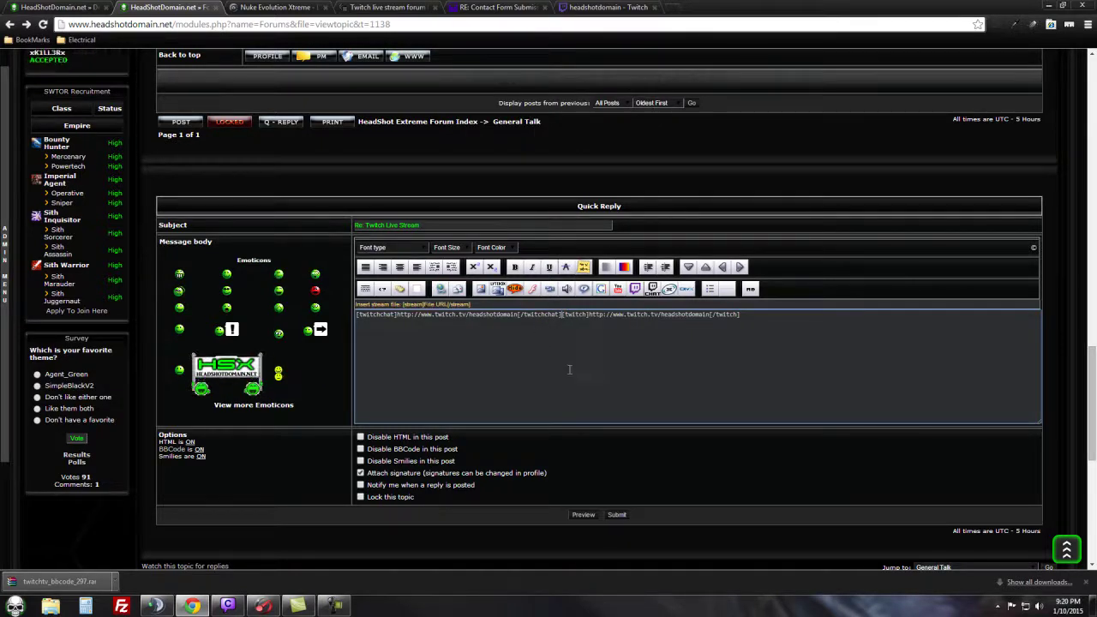
Move the twitch tag onto its own line, highlight the twitchchat tags, and preview the reply
key(Return)
key(Return)
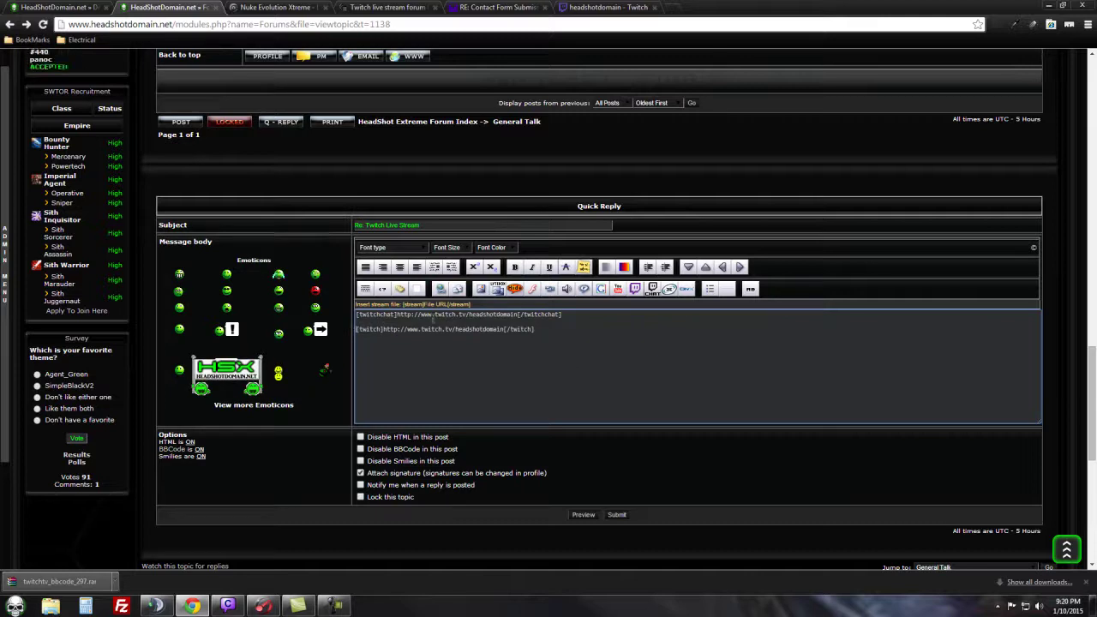
click(384, 329)
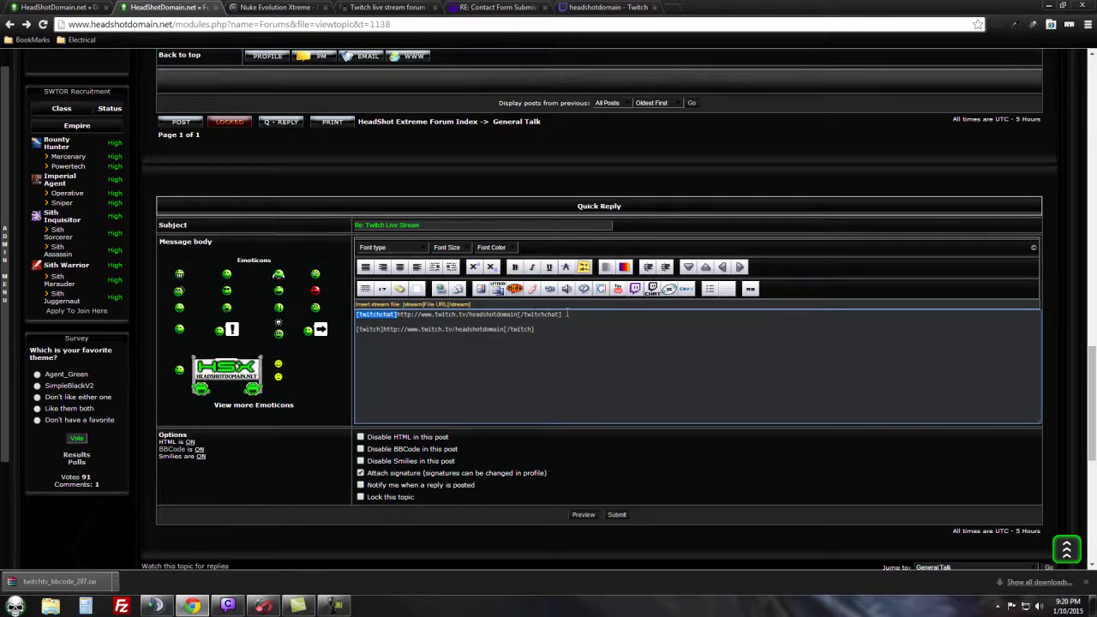
drag(566, 314, 532, 315)
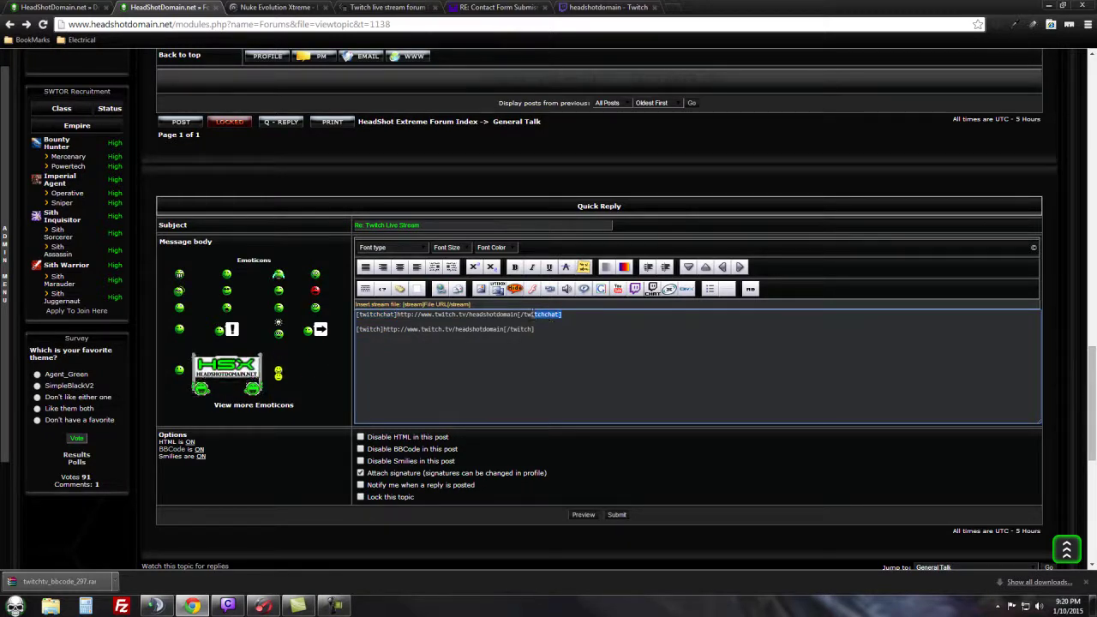
click(583, 514)
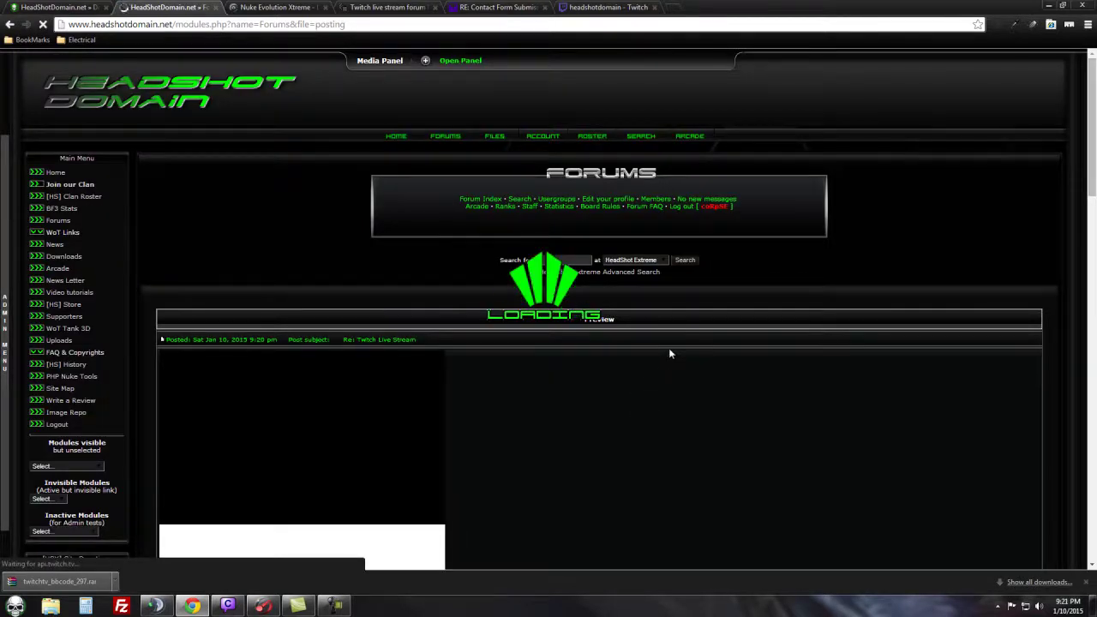
scroll(875, 308, down, 3)
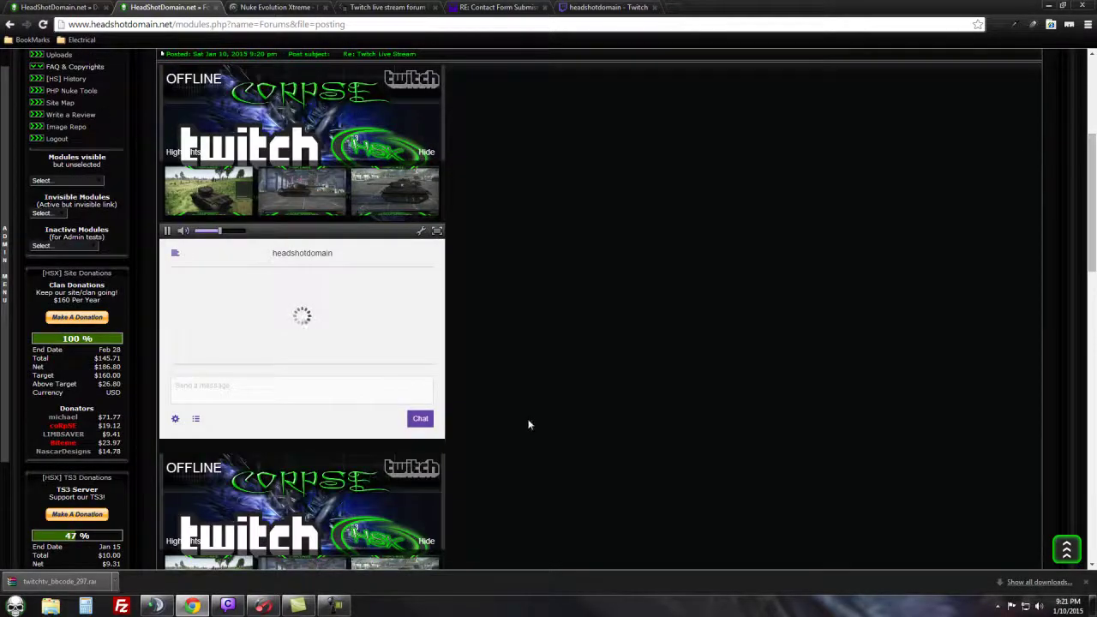
scroll(529, 424, down, 3)
scroll(529, 424, up, 3)
scroll(529, 424, down, 3)
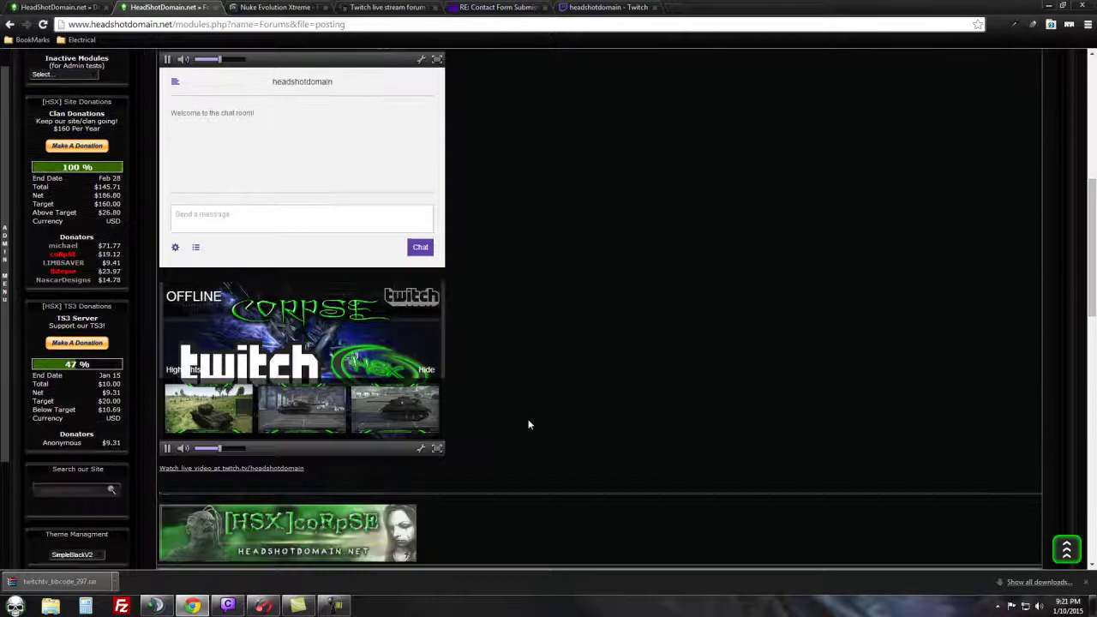
scroll(528, 424, down, 1)
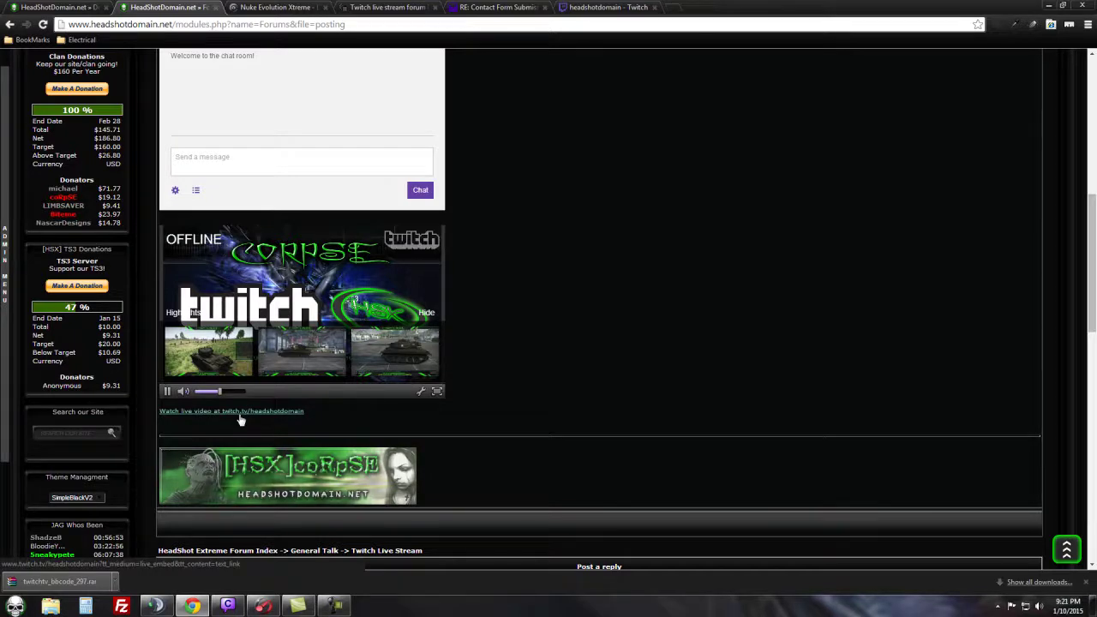
scroll(388, 225, up, 4)
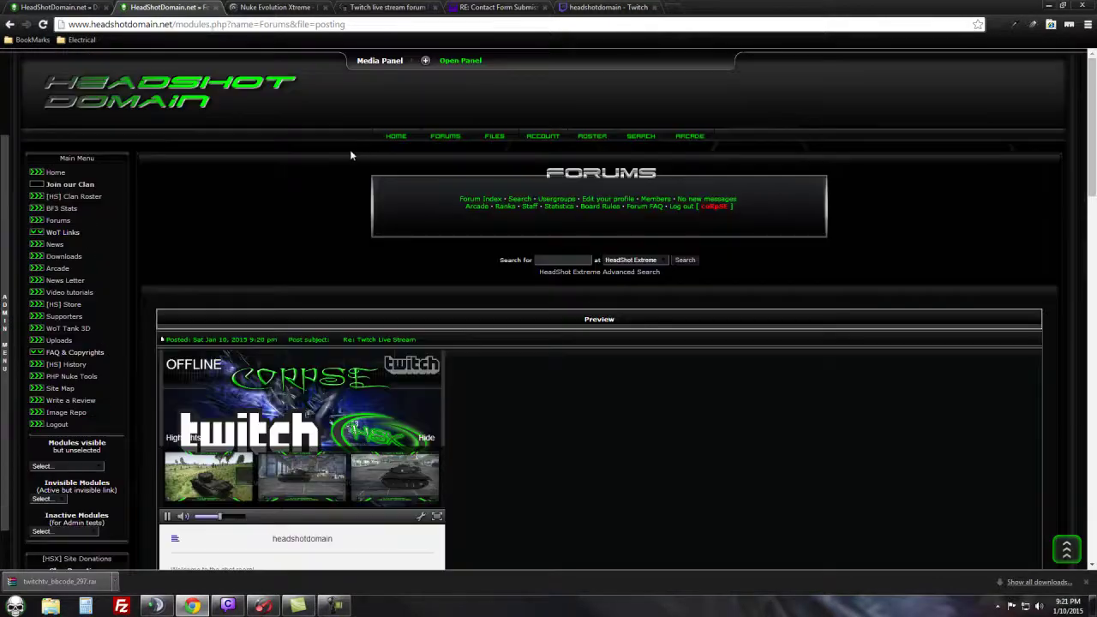
scroll(349, 151, up, 2)
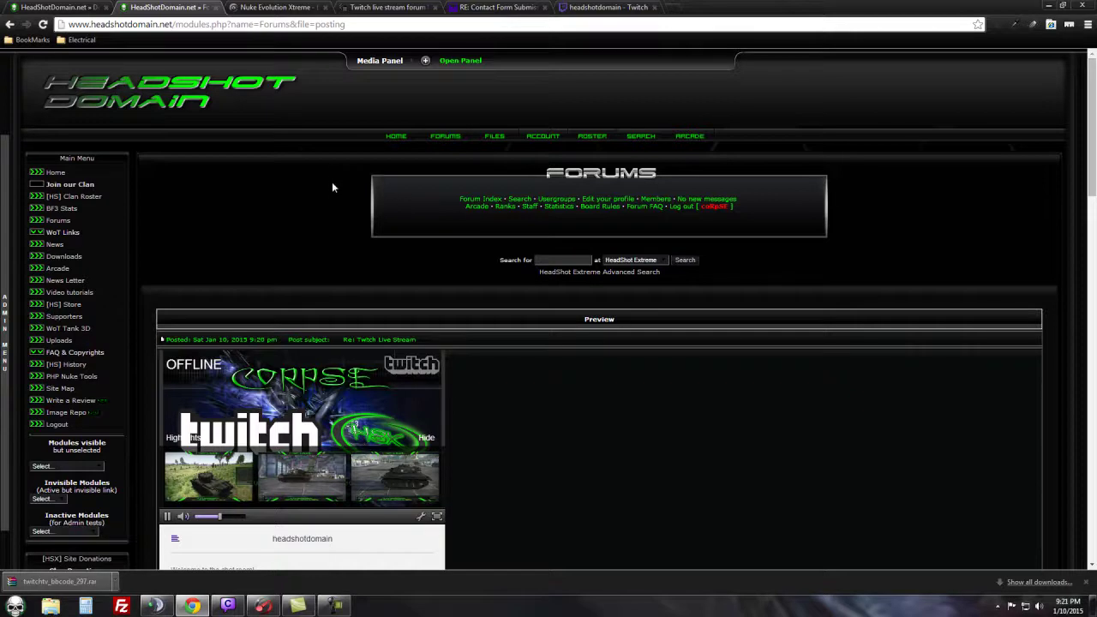